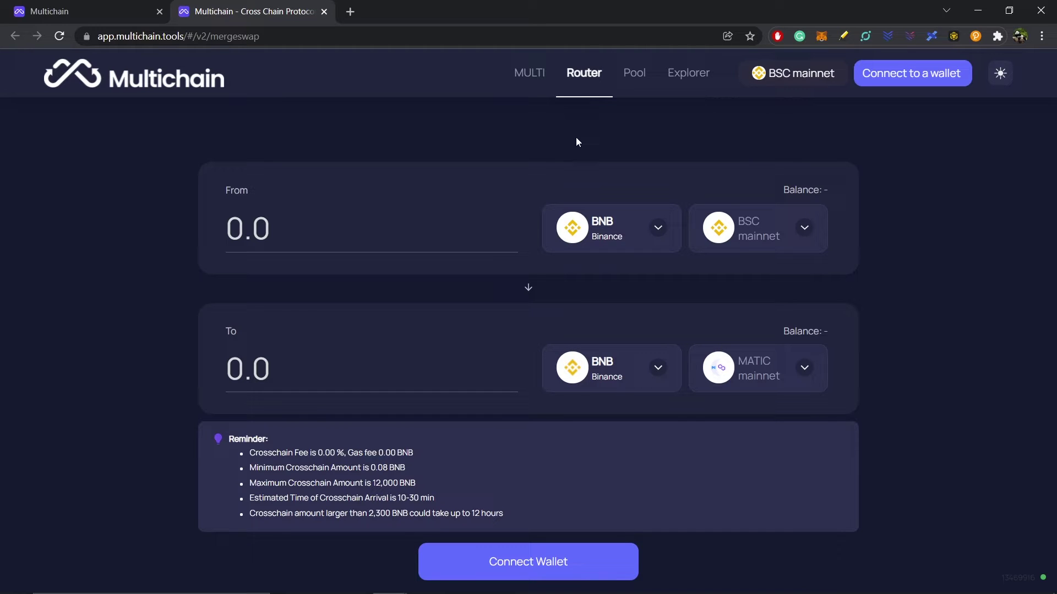
# Connect the MetaMask wallet to the site and check the active network in the site's network list and in the wallet
pyautogui.click(897, 78)
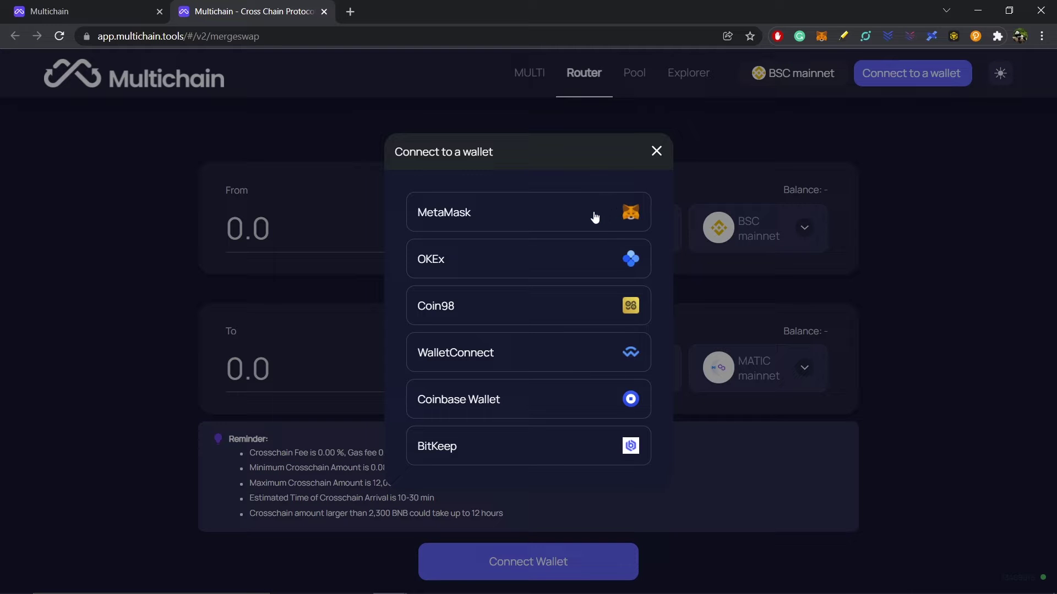
pyautogui.click(590, 217)
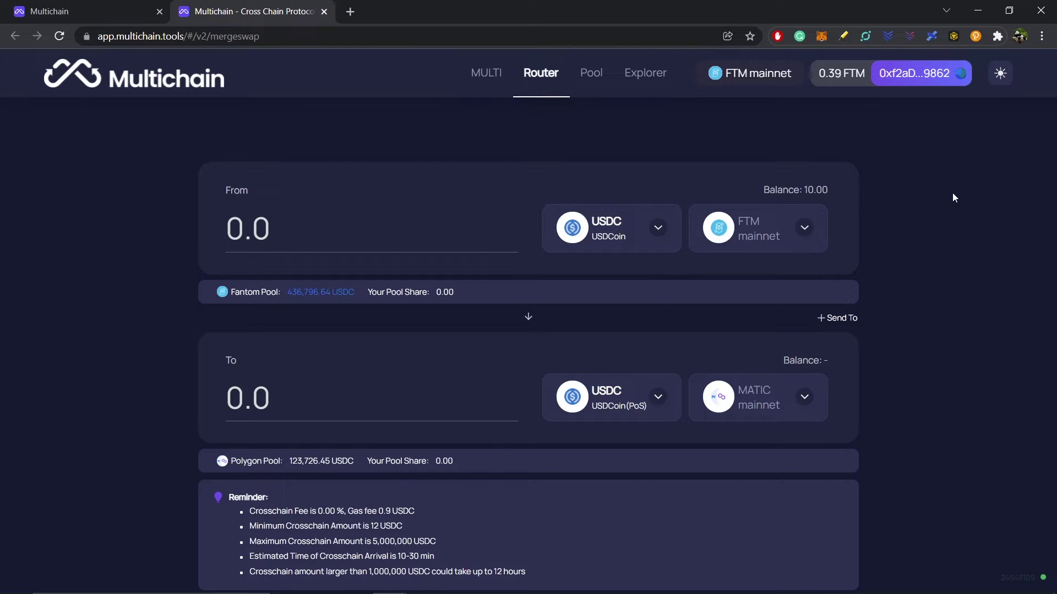
pyautogui.click(756, 75)
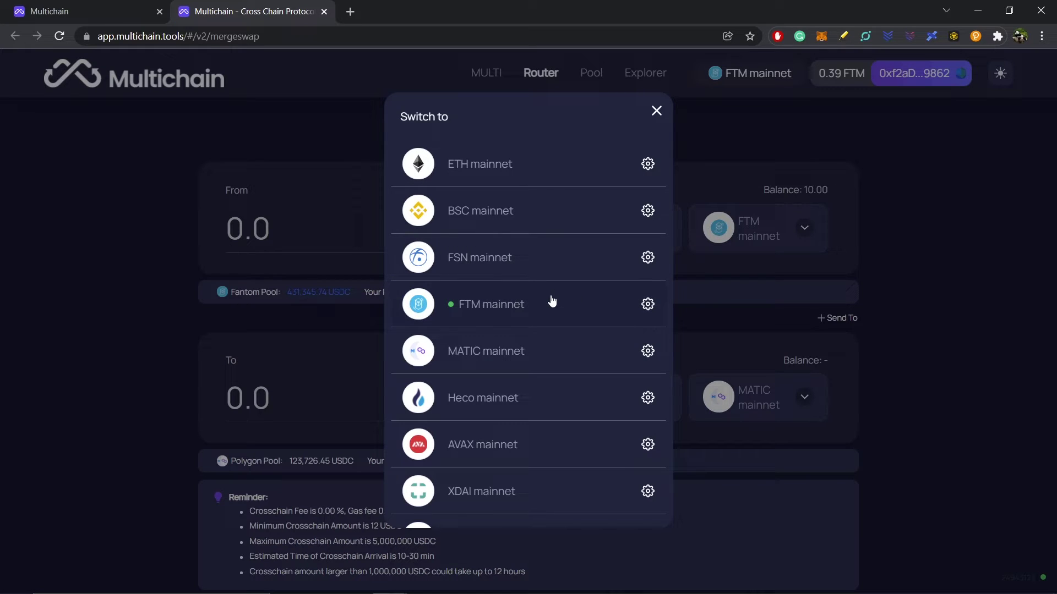
pyautogui.click(982, 177)
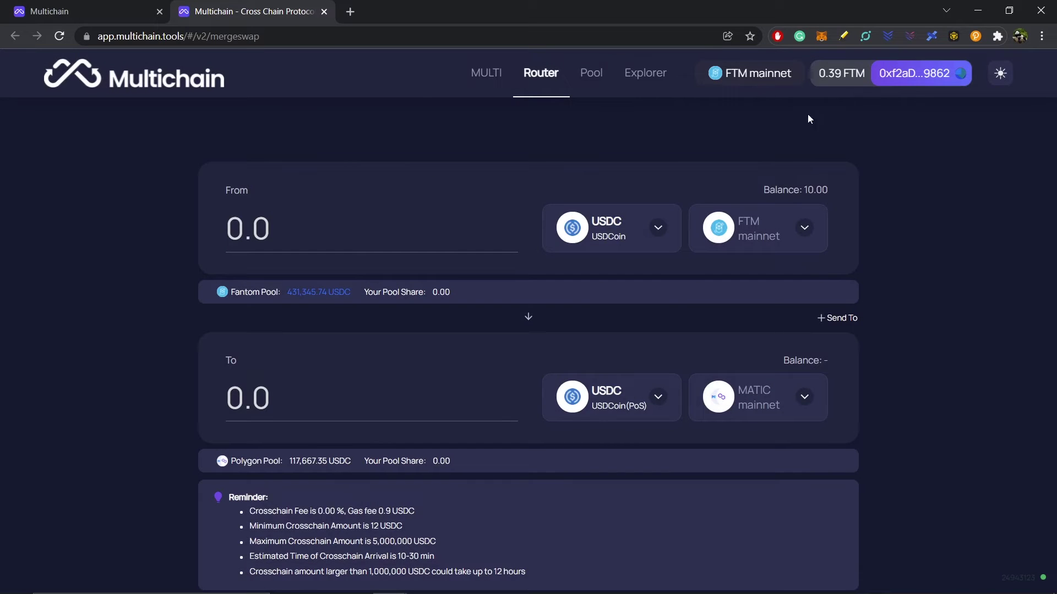
pyautogui.click(822, 39)
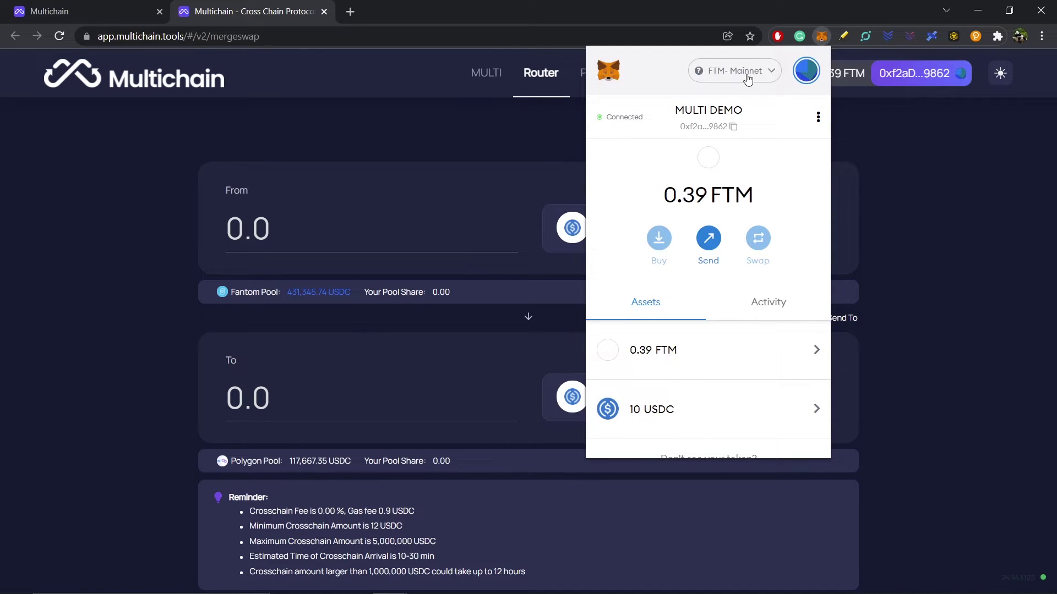
pyautogui.click(936, 192)
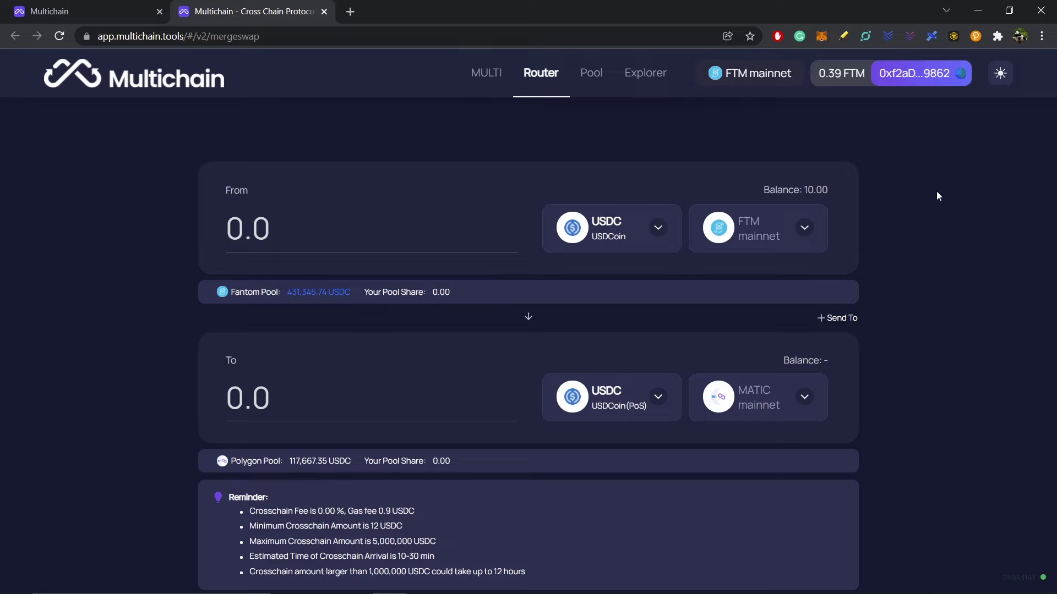
# Set the destination network to BSC mainnet and review the crosschain fee, limits and arrival time in the reminder
pyautogui.click(799, 397)
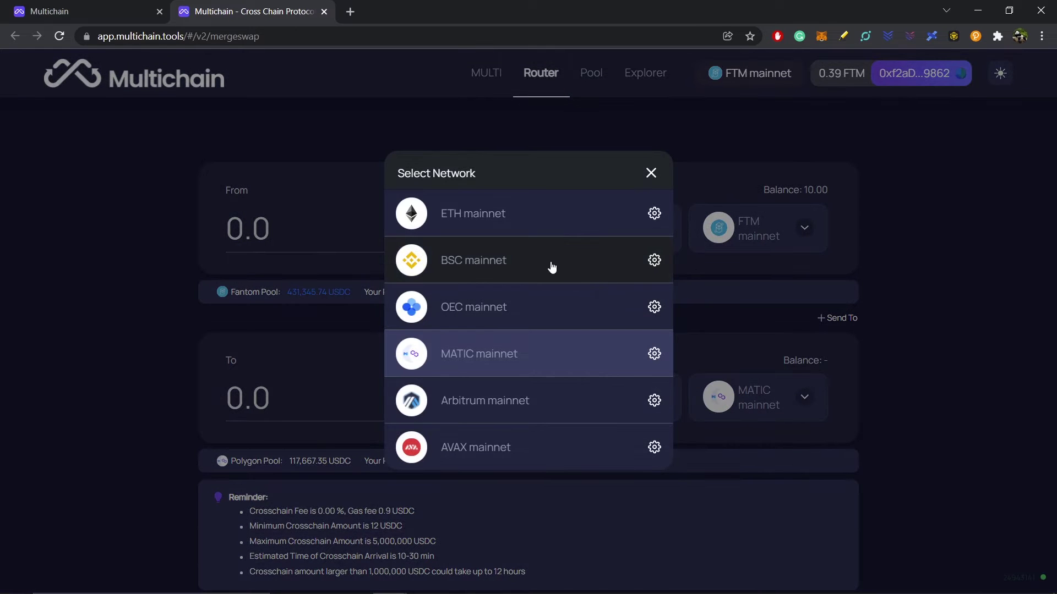
pyautogui.click(524, 266)
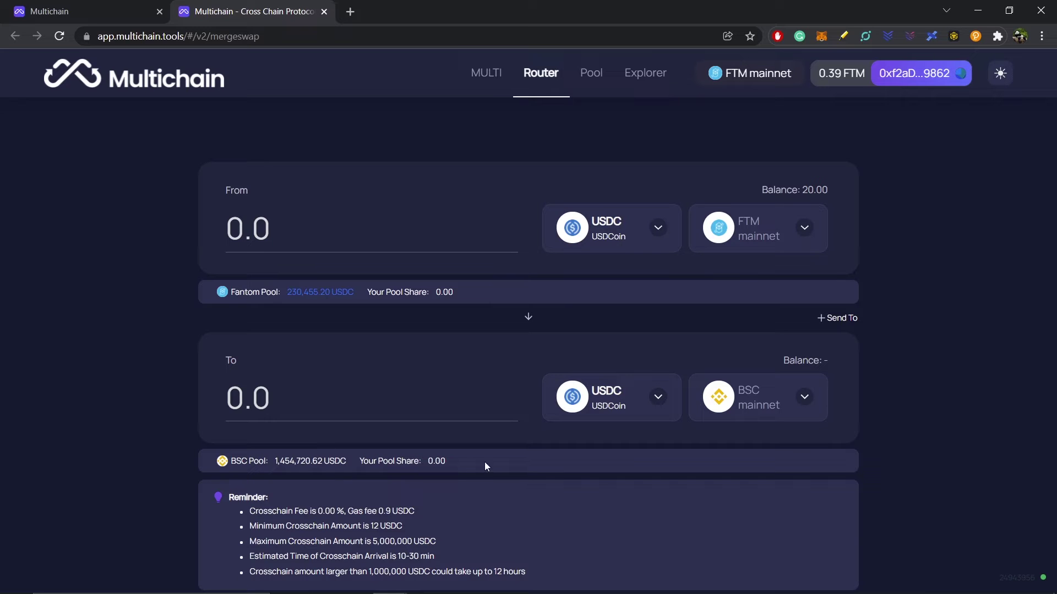
pyautogui.scroll(-3, 484, 463)
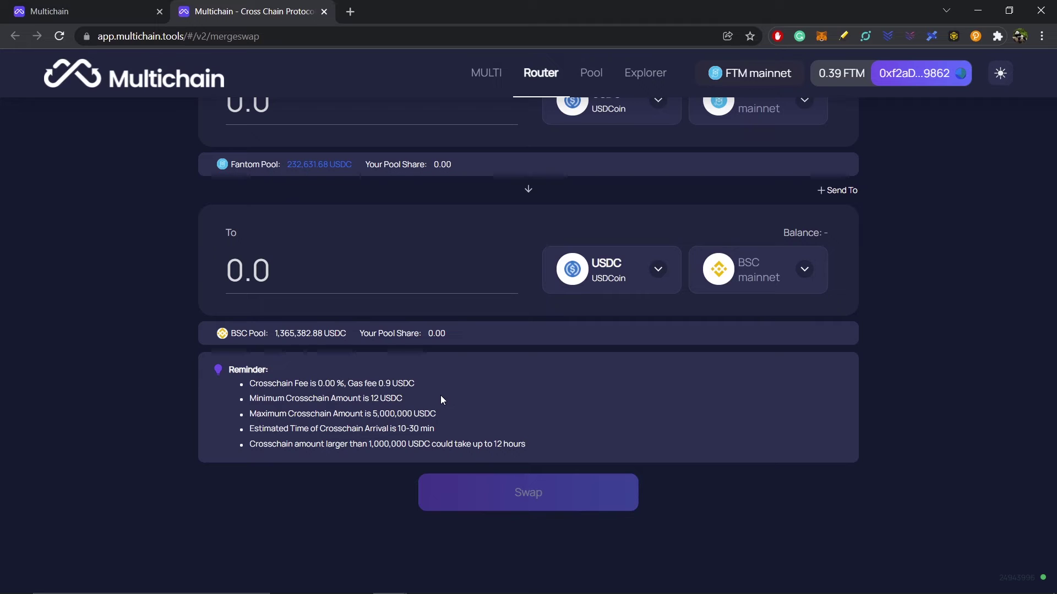
pyautogui.scroll(3, 941, 377)
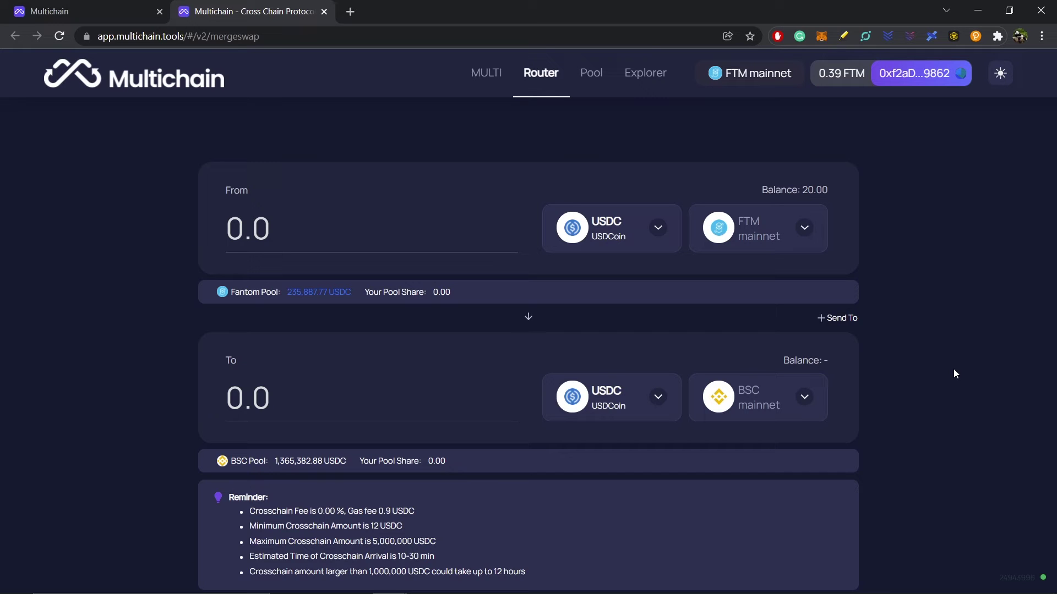
# Check the USDC balance in MetaMask on Fantom, then fill the From amount with the full balance of 20 USDC
pyautogui.click(821, 36)
pyautogui.click(645, 302)
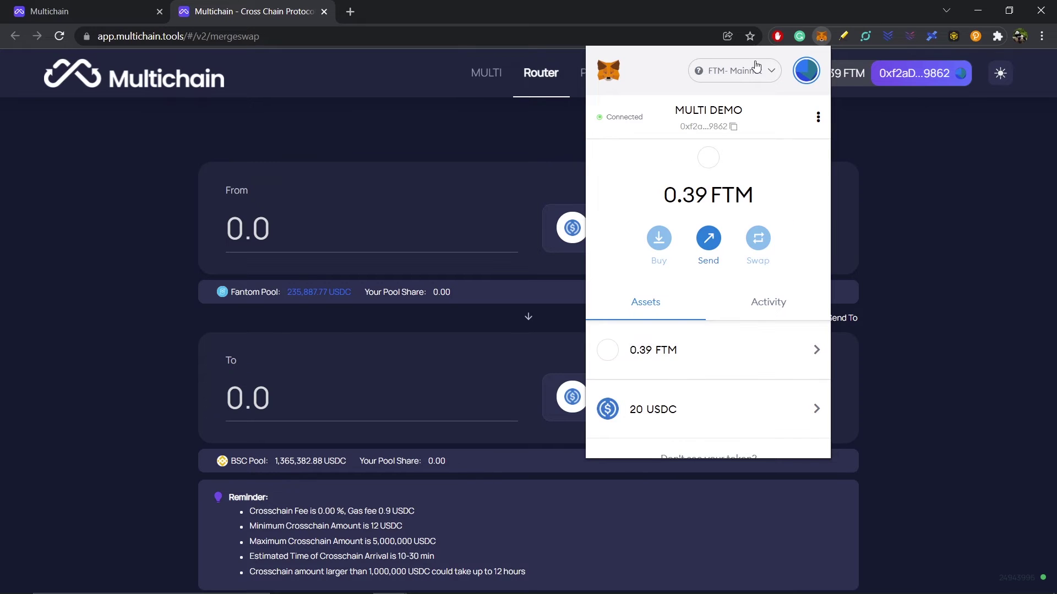
pyautogui.click(1013, 279)
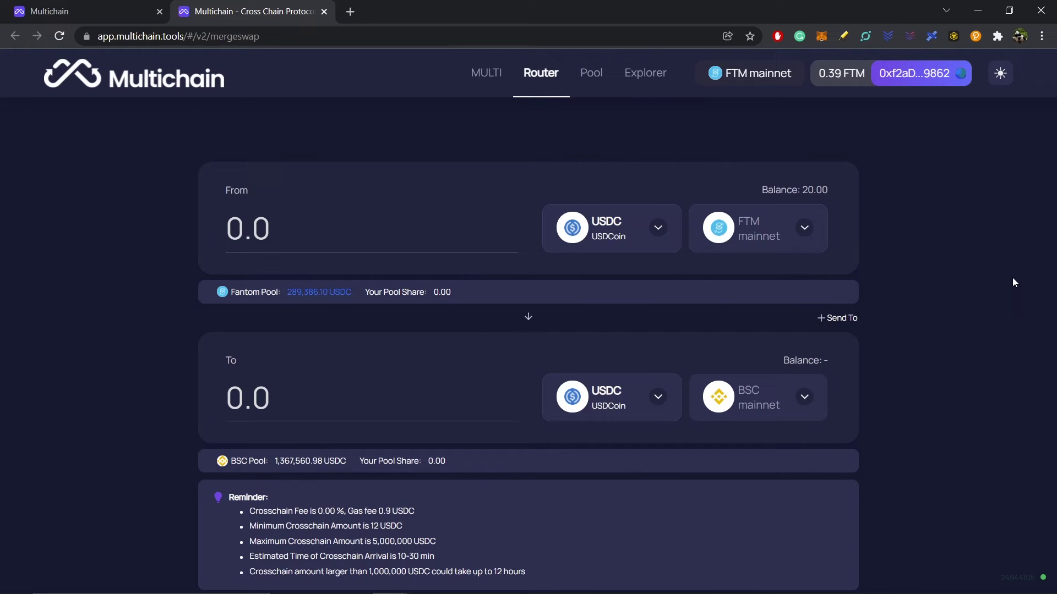
pyautogui.click(796, 192)
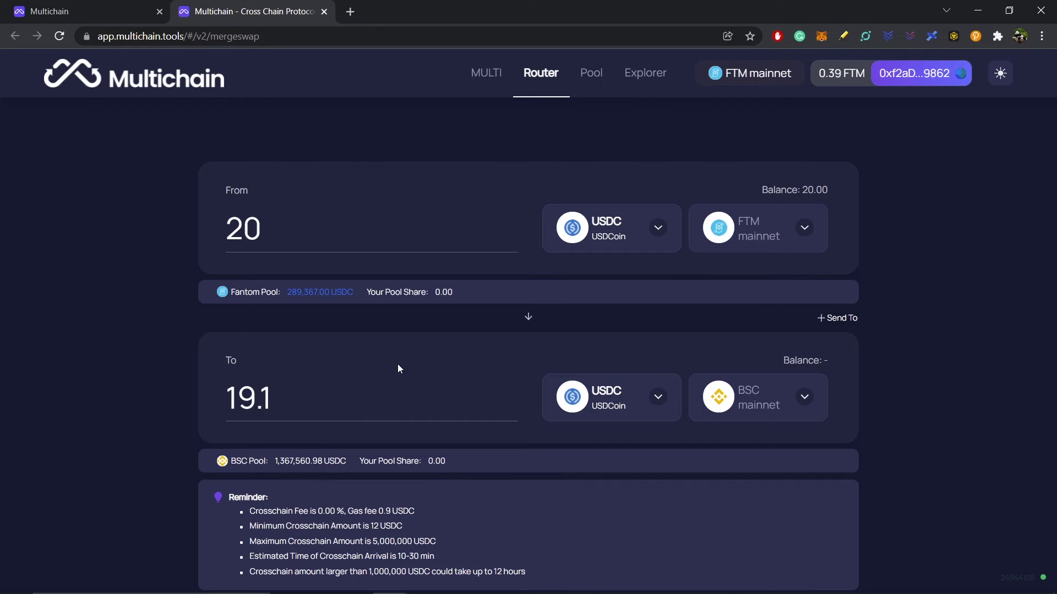
# Approve the router to spend the 20 USDC and confirm the permission request in MetaMask
pyautogui.scroll(-3, 409, 365)
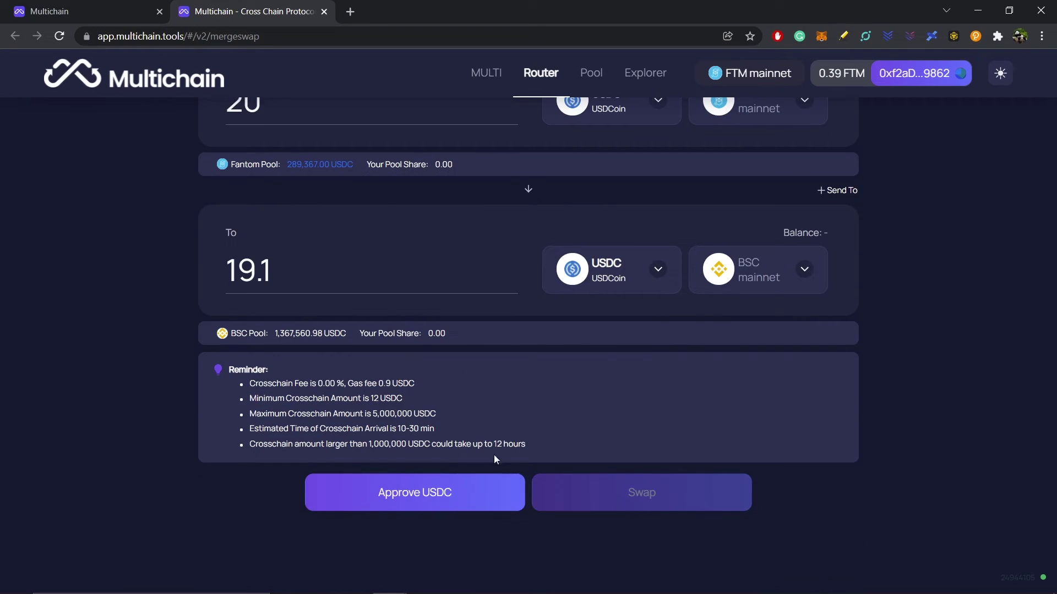
pyautogui.click(427, 494)
pyautogui.click(562, 405)
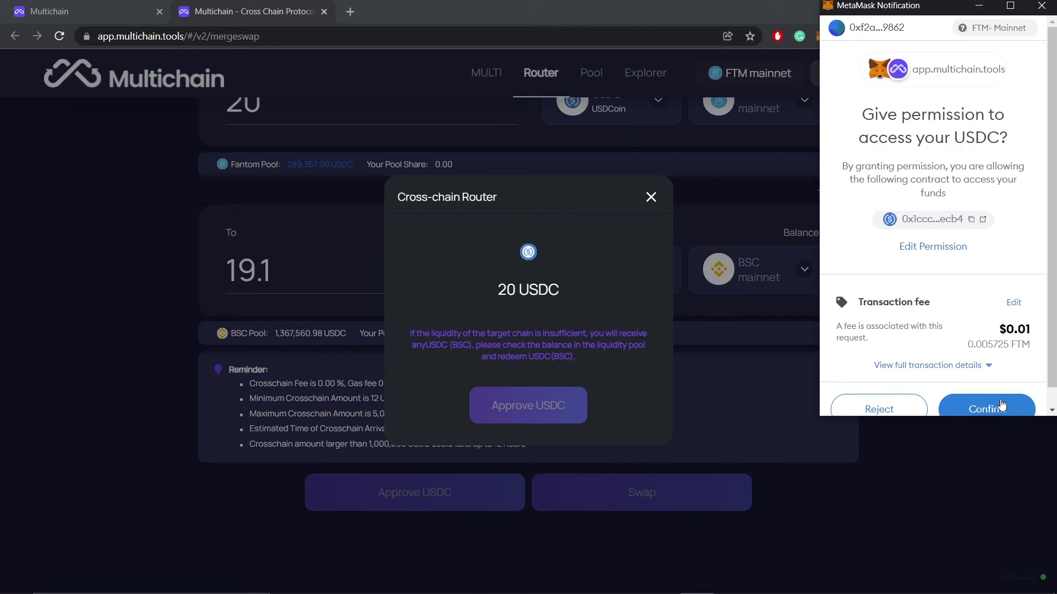
pyautogui.click(993, 401)
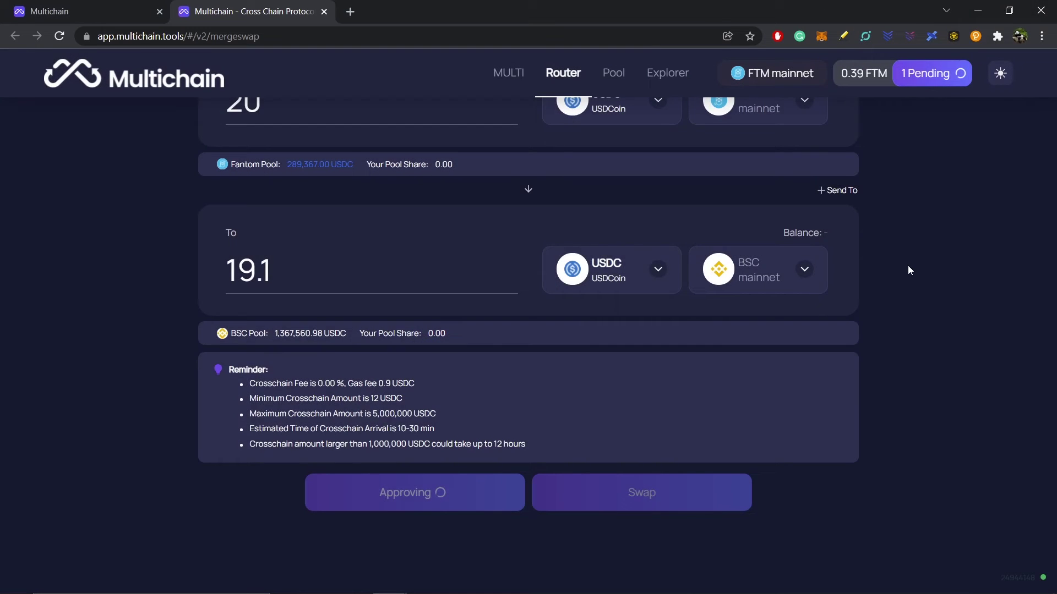
pyautogui.scroll(3, 908, 267)
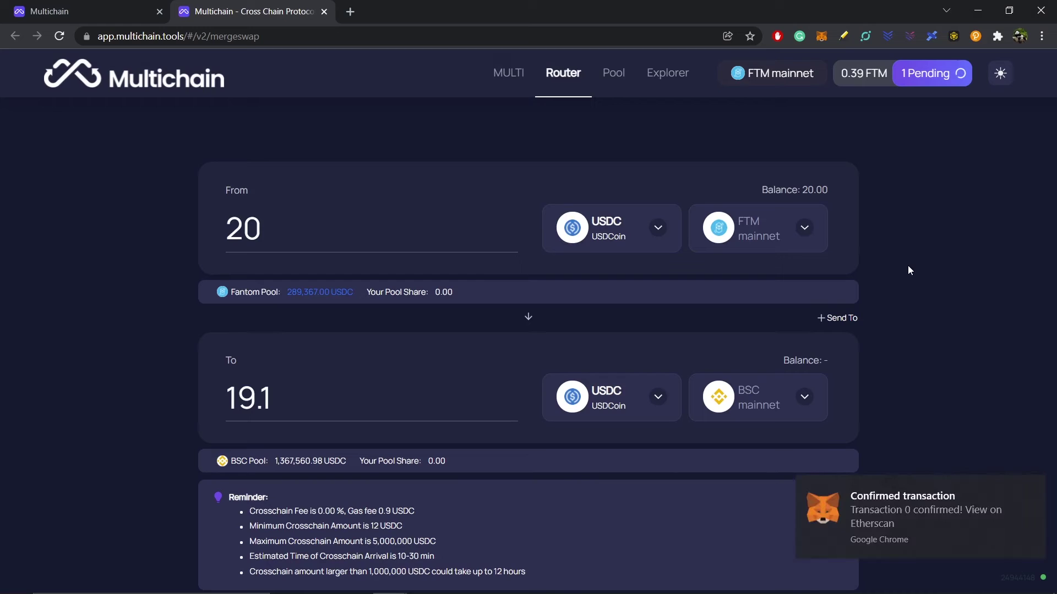
# Swap the 20 USDC from FTM mainnet to BSC mainnet and confirm the transaction in MetaMask
pyautogui.scroll(-3, 907, 270)
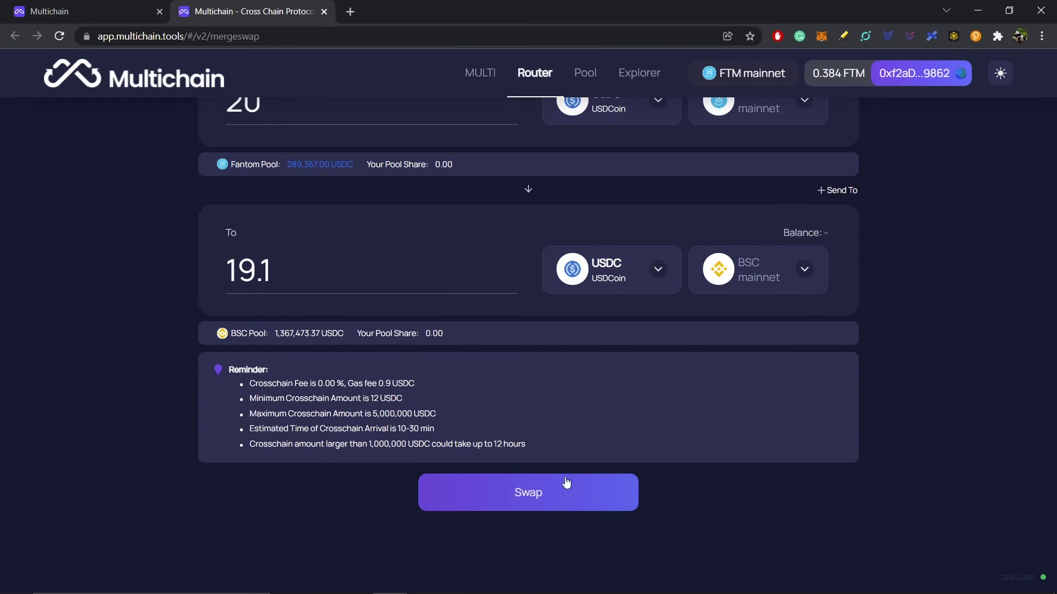
pyautogui.click(558, 494)
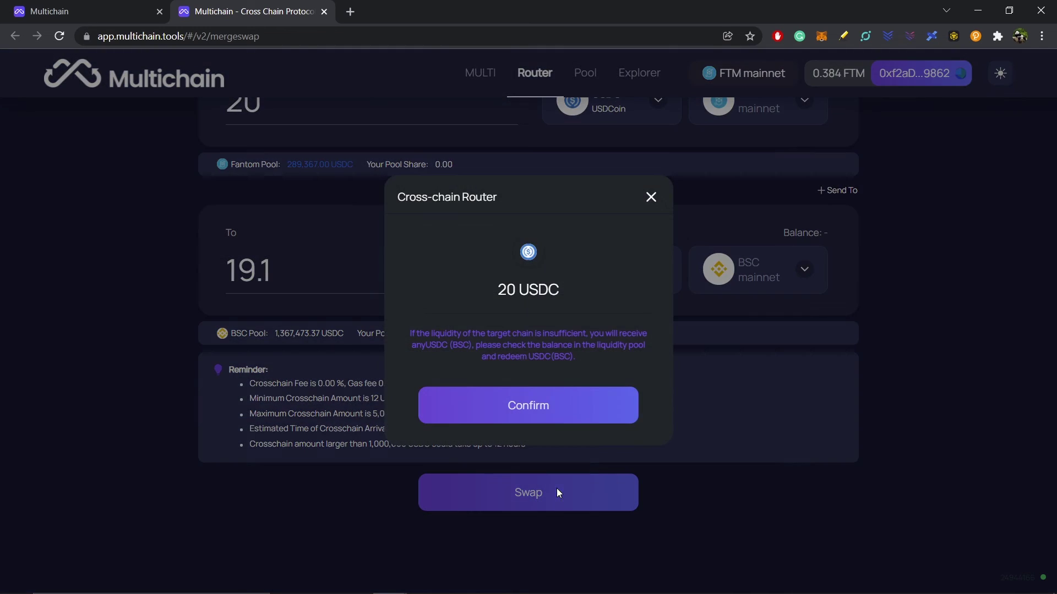
pyautogui.click(561, 413)
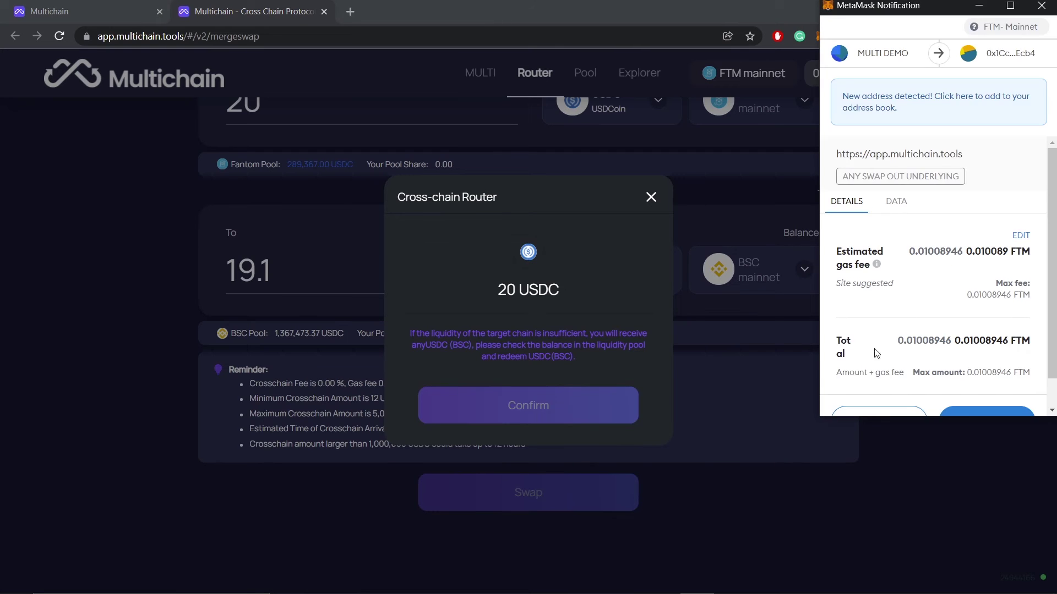
pyautogui.scroll(-2, 876, 353)
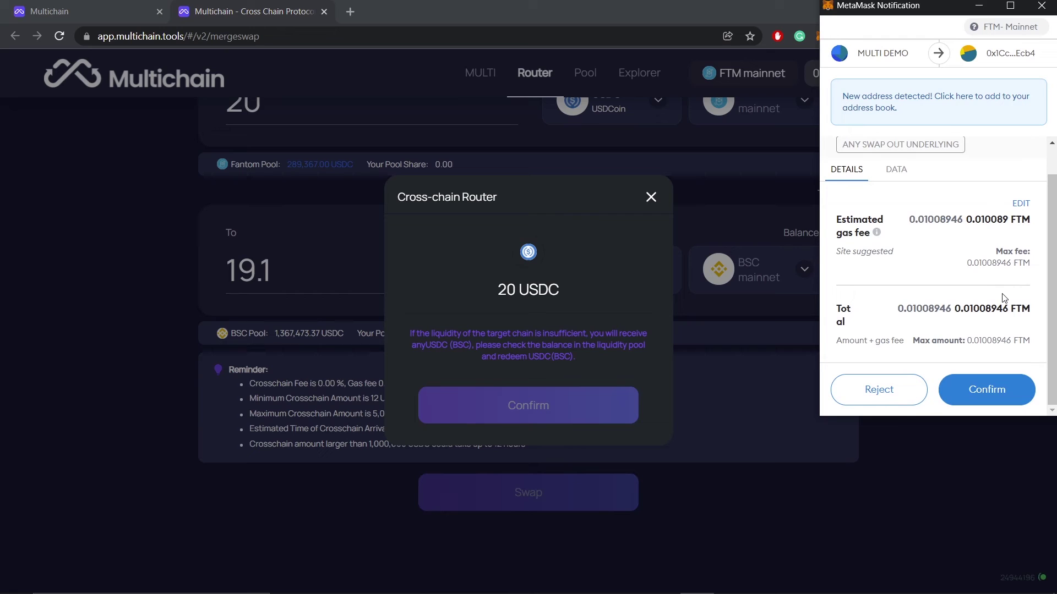
pyautogui.click(997, 396)
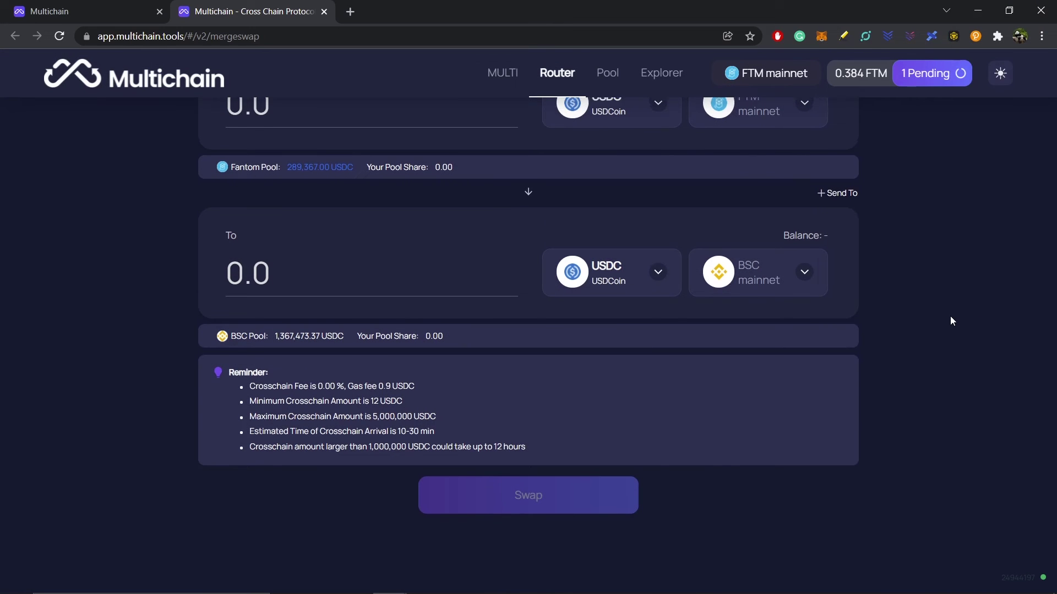
# View the account's recent transactions and open the explorer link for the 20 USDC cross-bridge transaction
pyautogui.scroll(3, 950, 316)
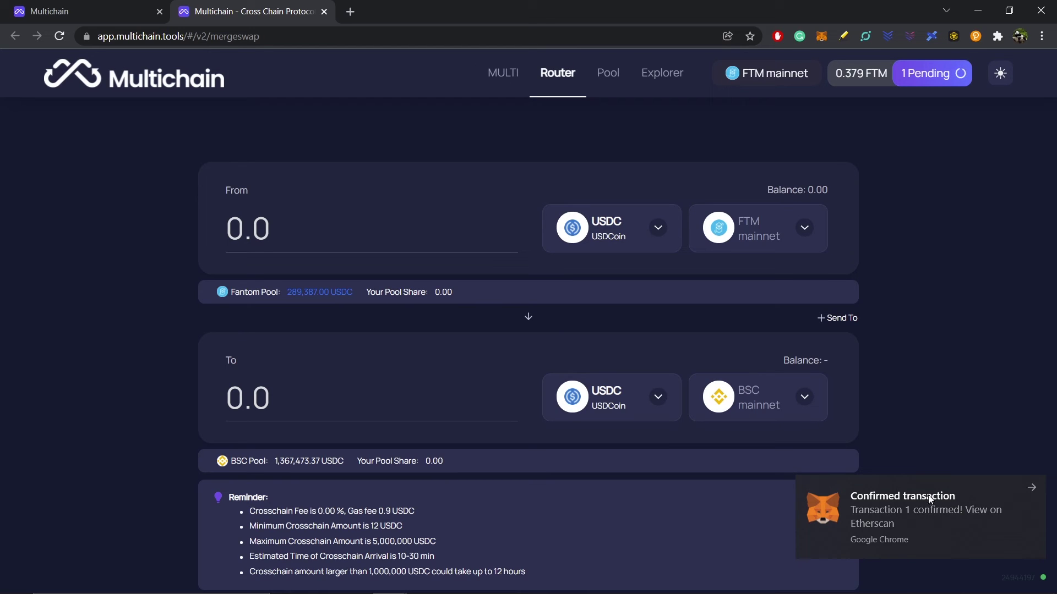
pyautogui.click(930, 77)
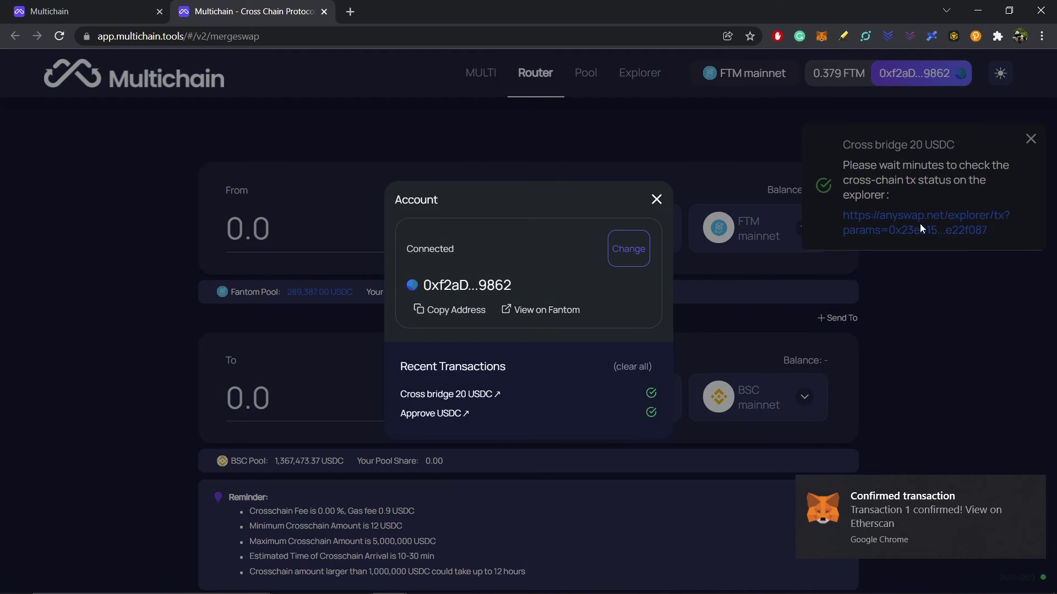
pyautogui.click(923, 219)
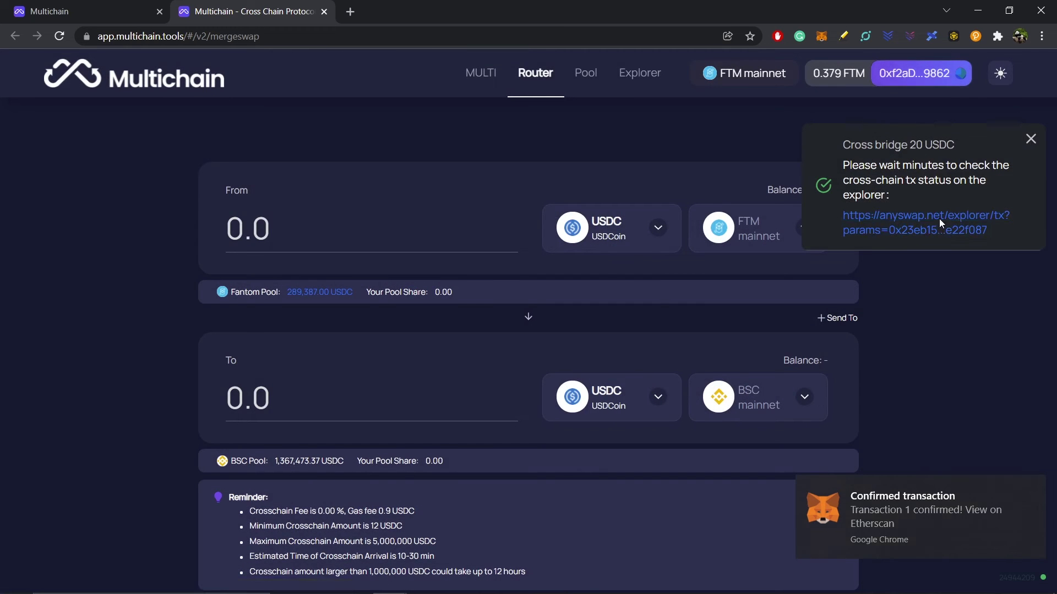
pyautogui.click(938, 219)
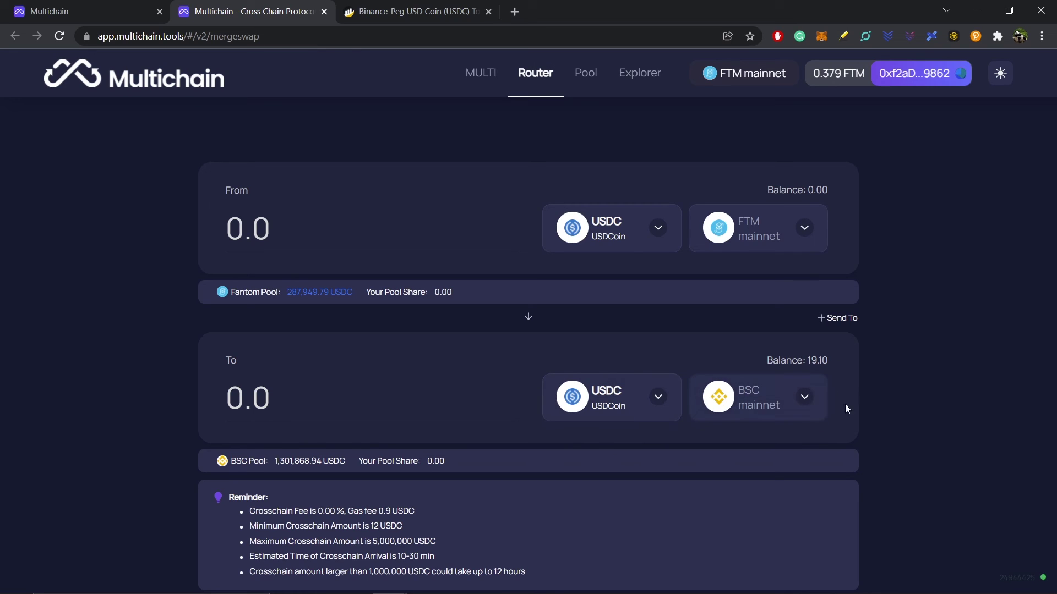
# Switch the MetaMask network to BNB-Mainnet and check the bridged USDC balance among the wallet's assets
pyautogui.click(820, 42)
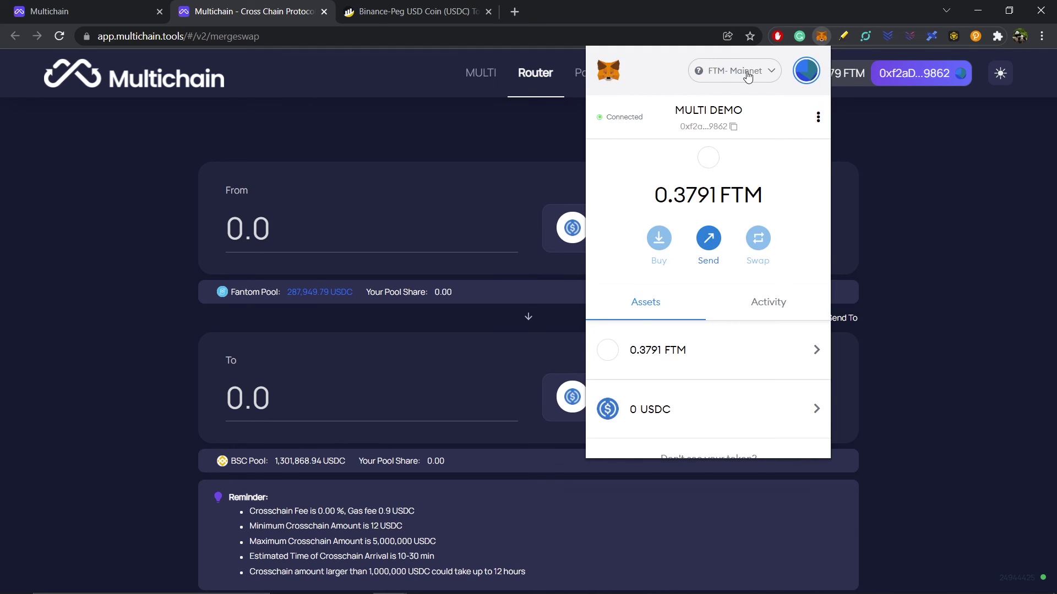
pyautogui.click(748, 76)
pyautogui.scroll(-5, 727, 342)
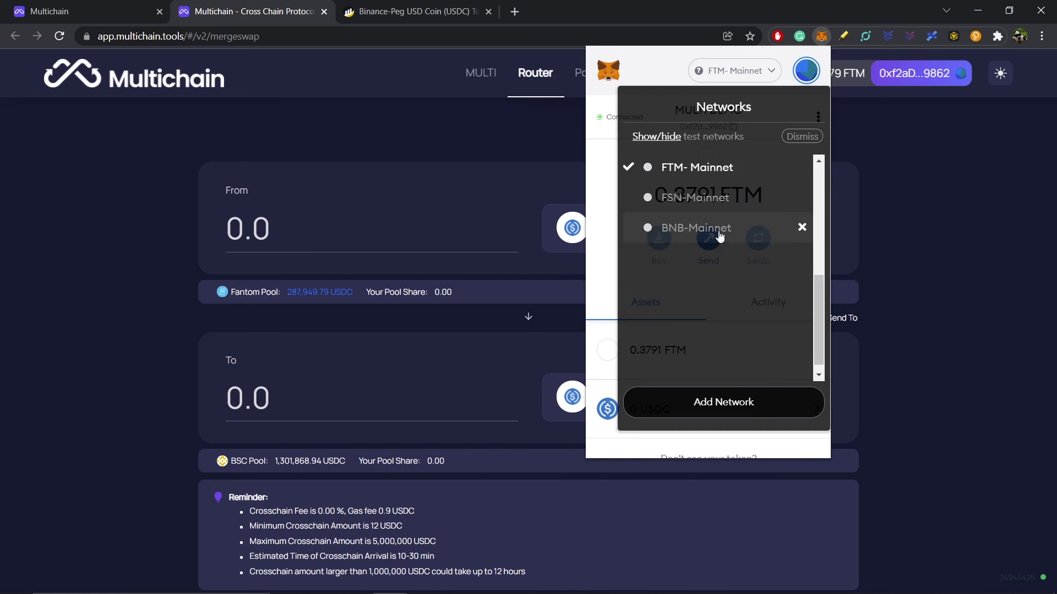
pyautogui.scroll(3, 720, 236)
pyautogui.click(734, 373)
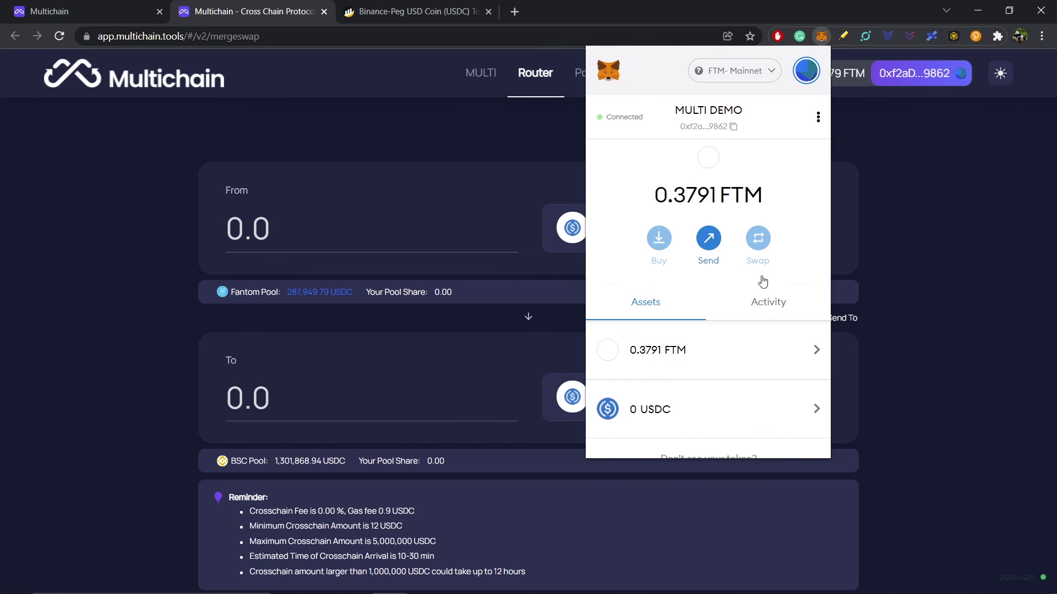
pyautogui.scroll(-2, 731, 371)
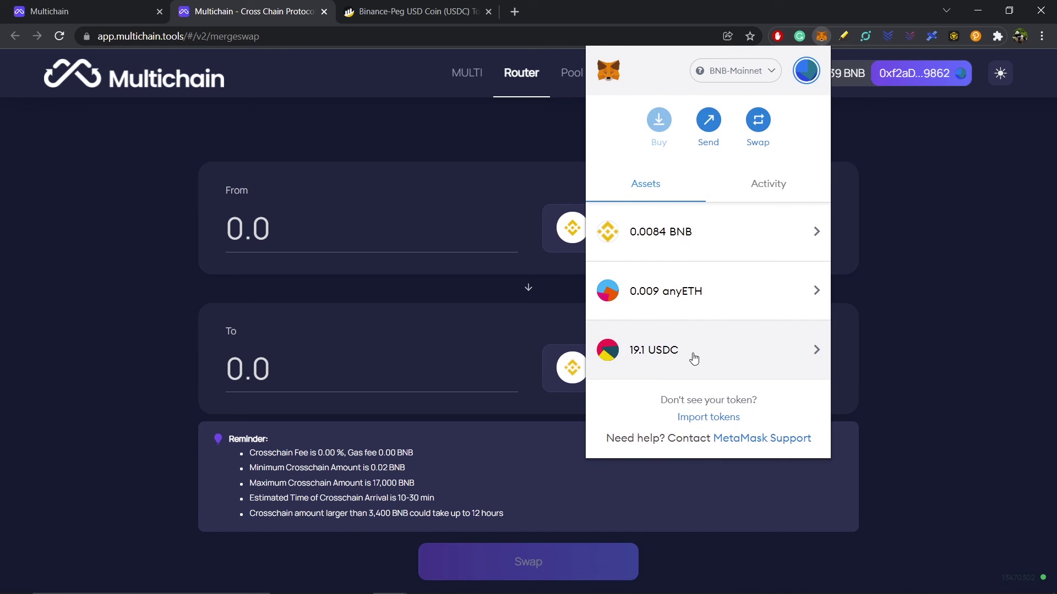
pyautogui.click(944, 314)
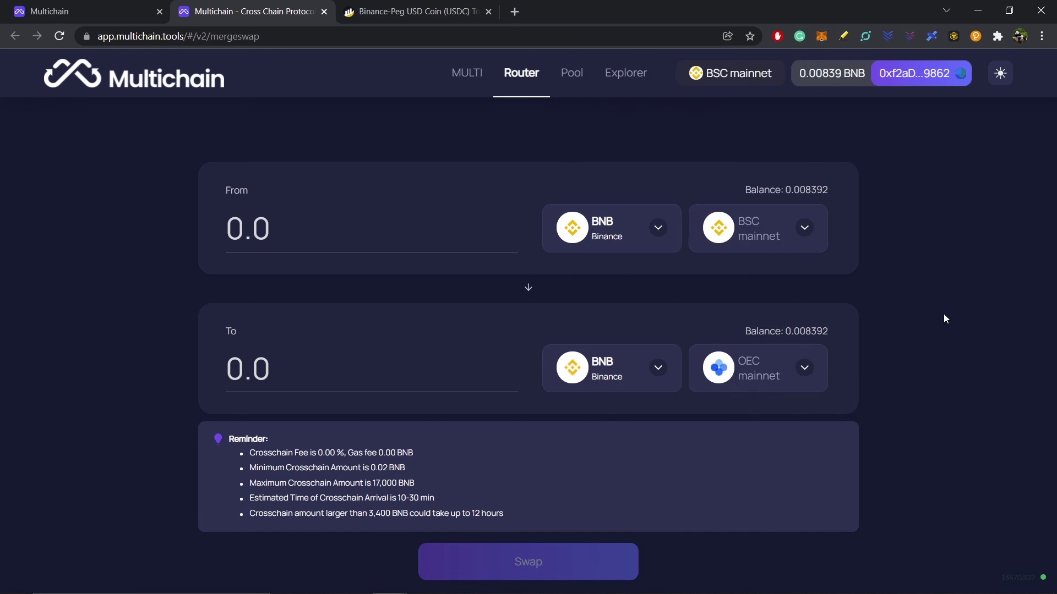